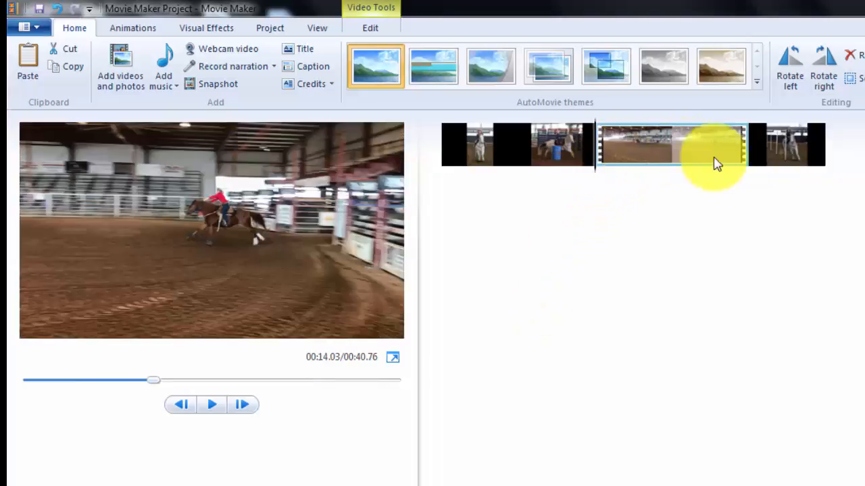
# Set the display duration of the barrel-racing photo, second in the storyboard, to 5.00 seconds
pyautogui.click(558, 154)
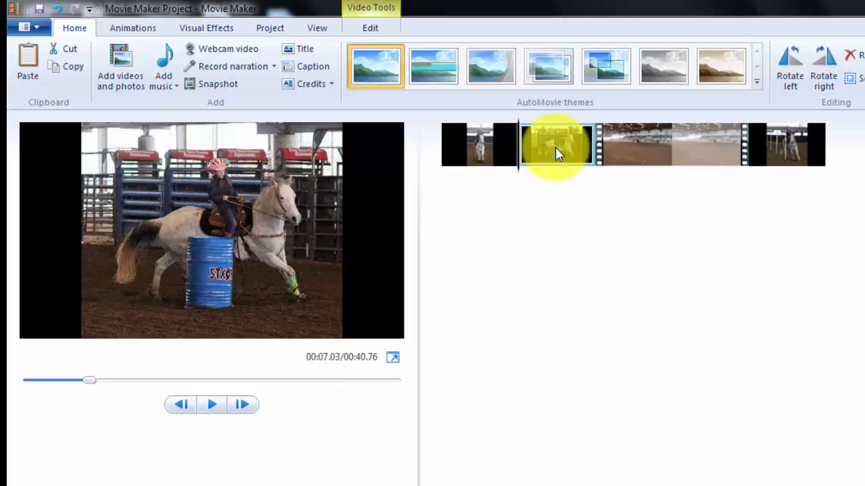
pyautogui.doubleClick(558, 154)
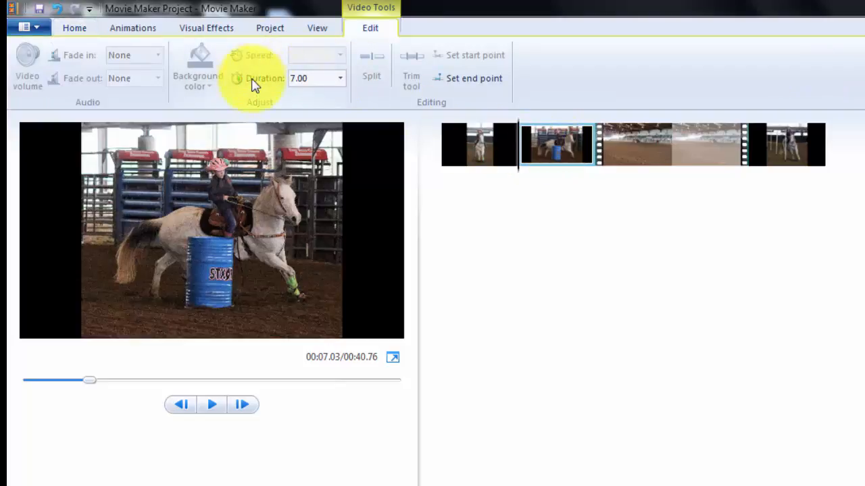
pyautogui.click(295, 79)
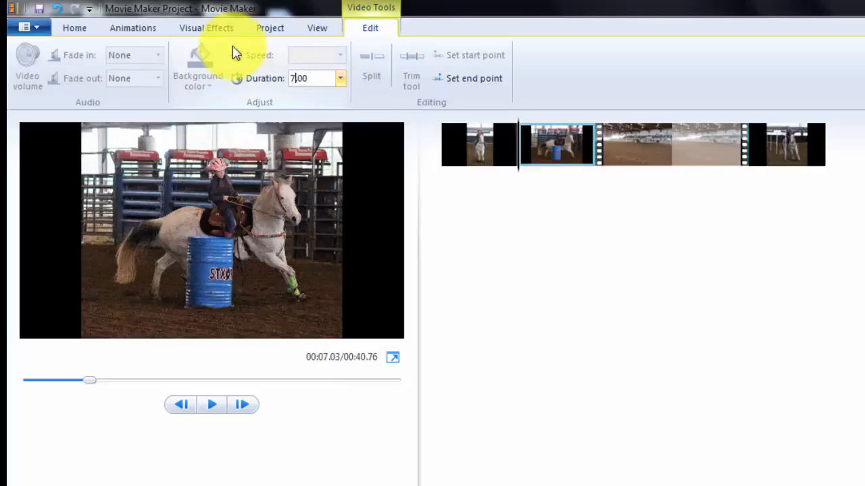
pyautogui.press('Delete')
pyautogui.write('5')
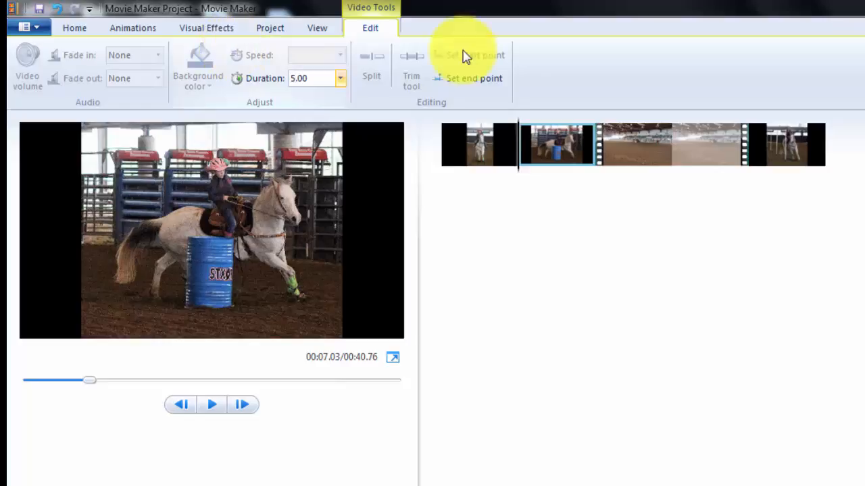
pyautogui.press('Return')
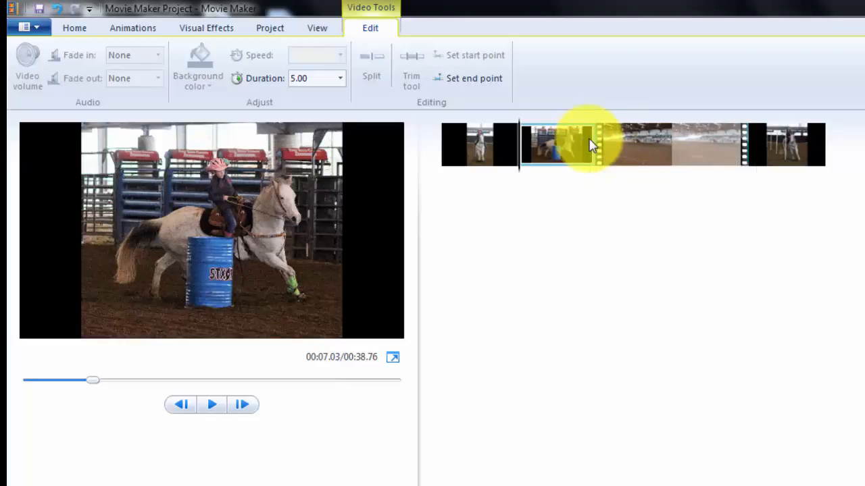
pyautogui.click(654, 304)
# Add a title card before the first photo, reading the rider's first name in the possessive followed by "Races"
pyautogui.click(490, 168)
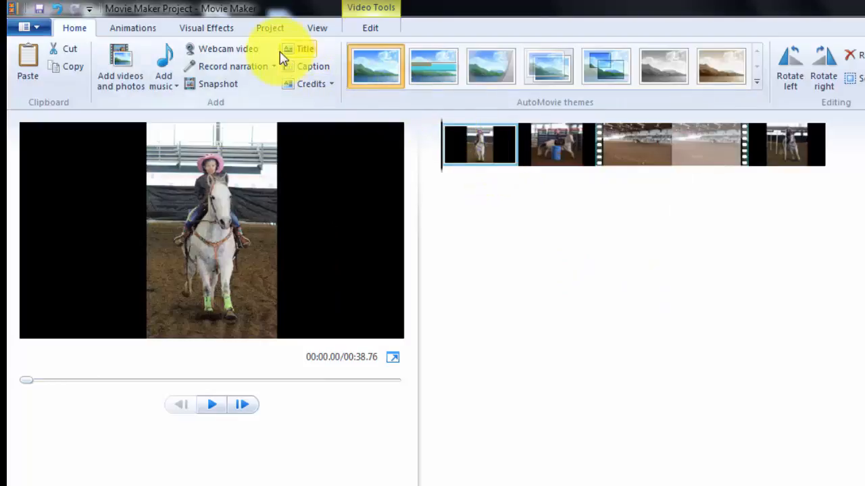
pyautogui.click(307, 52)
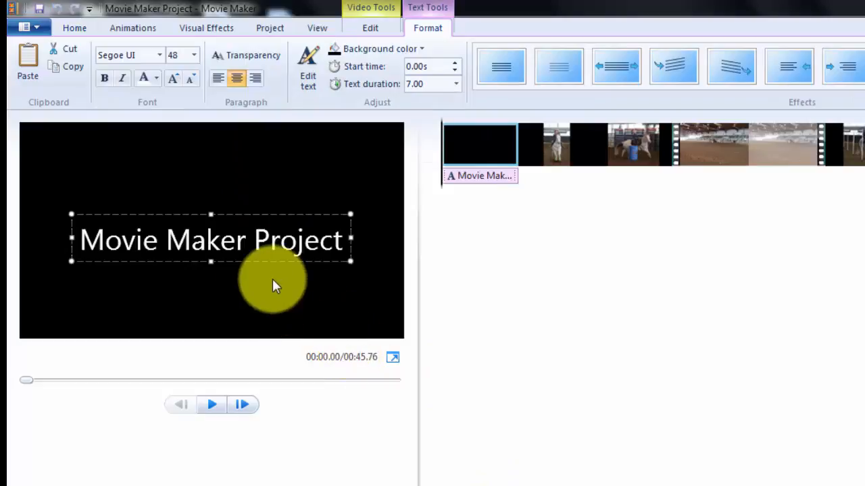
pyautogui.write("Shelby's Races")
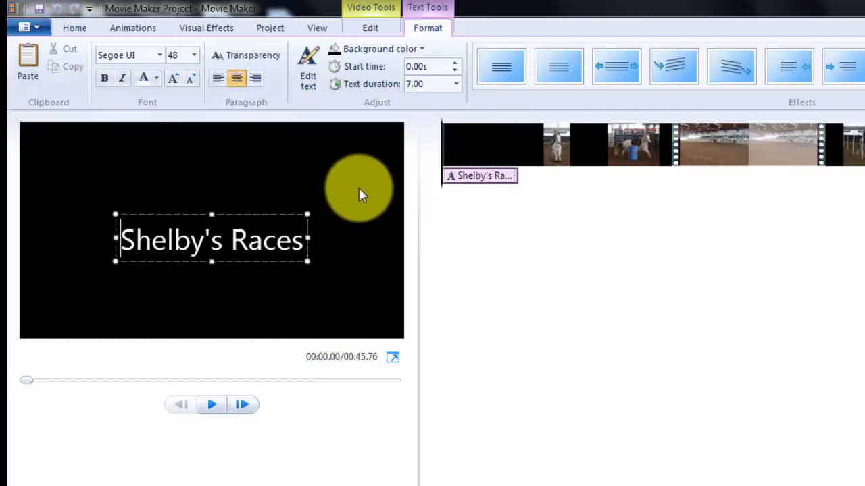
# Change the title card's background color to the red theme color and reopen its text for editing
pyautogui.click(318, 63)
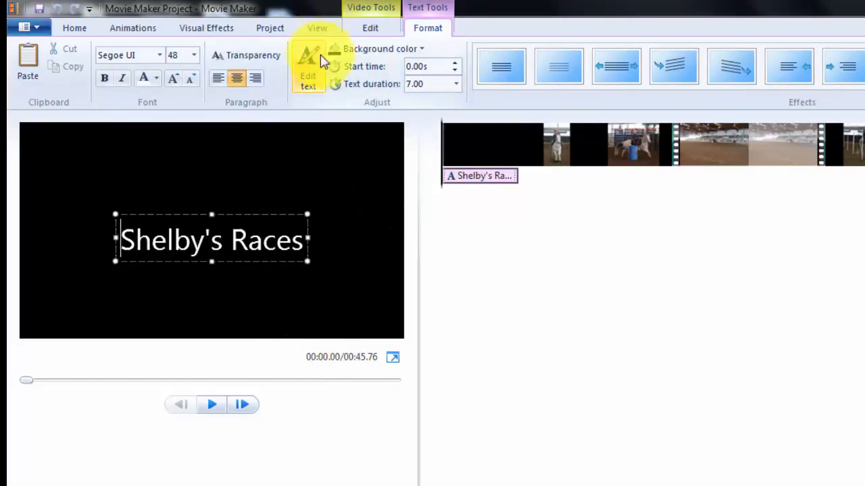
pyautogui.click(356, 54)
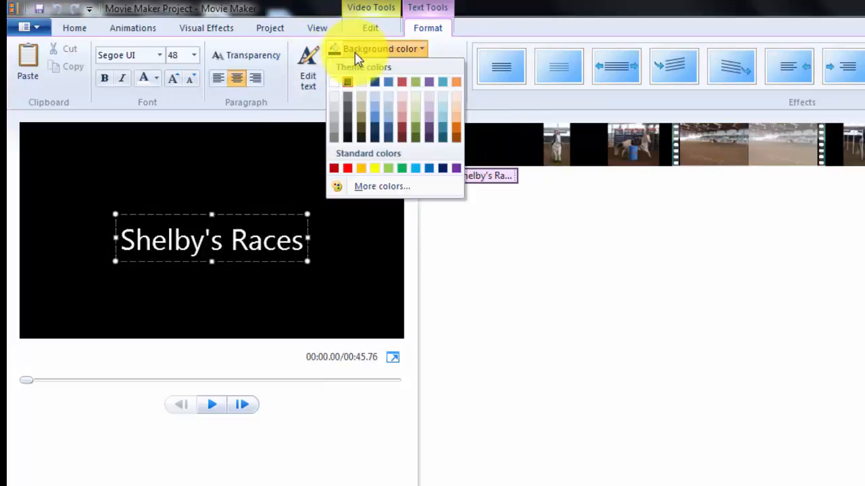
pyautogui.click(401, 82)
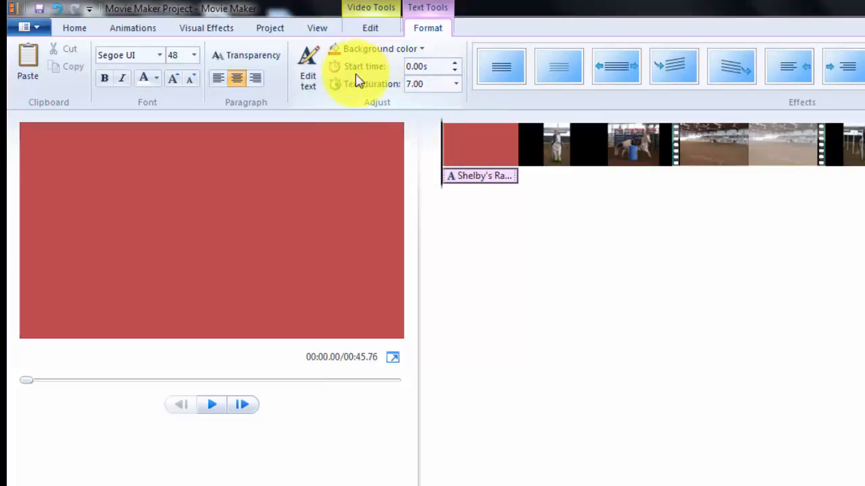
pyautogui.click(299, 81)
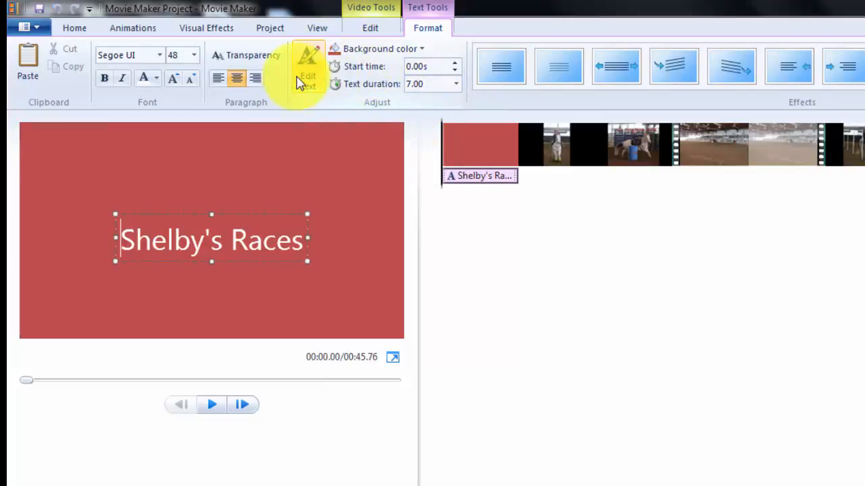
# Select the whole title text and set its font to Rosewood Std Regular
pyautogui.rightClick(227, 235)
pyautogui.click(662, 320)
pyautogui.doubleClick(235, 243)
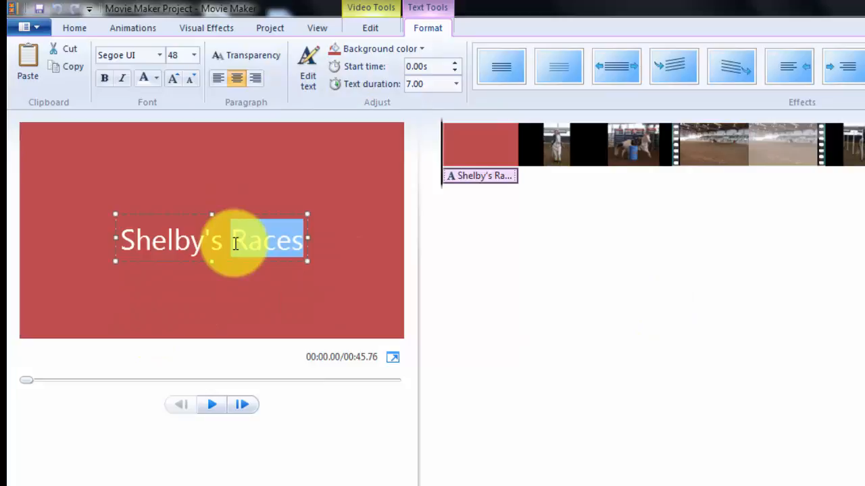
pyautogui.tripleClick(237, 246)
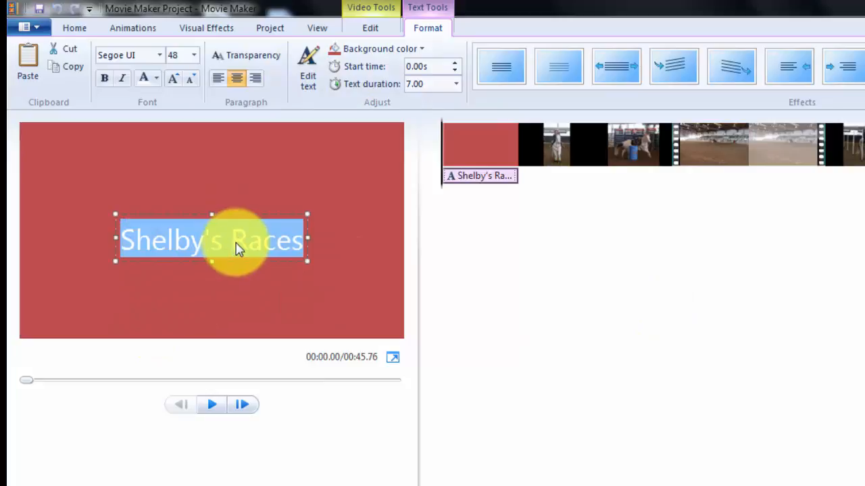
pyautogui.click(163, 57)
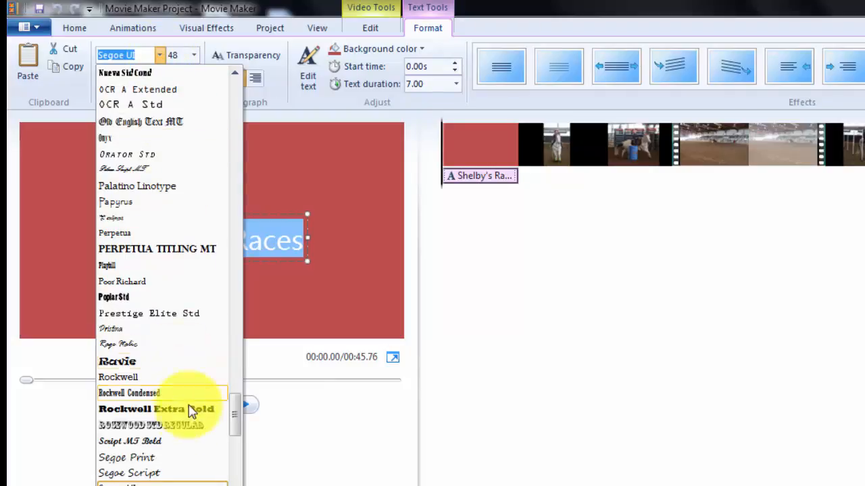
pyautogui.click(192, 426)
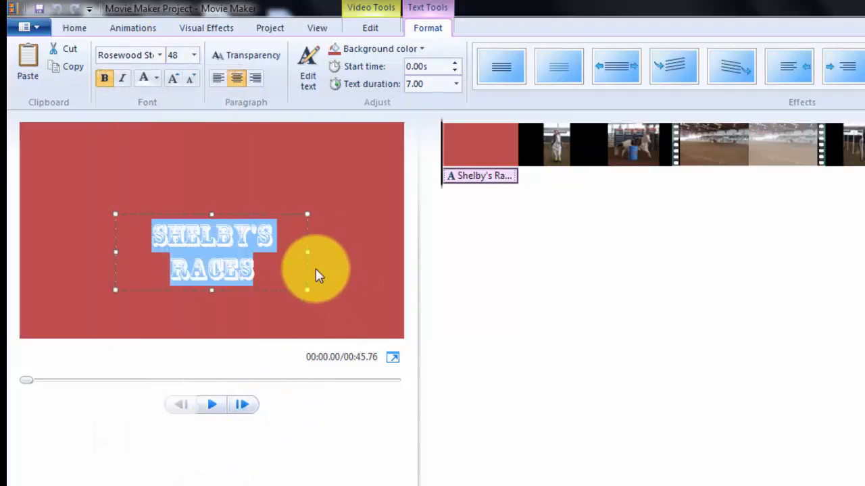
# Widen and recenter the title's text box so it fits on one line, and set its font to Rockwell
pyautogui.moveTo(310, 252); pyautogui.dragTo(400, 251)
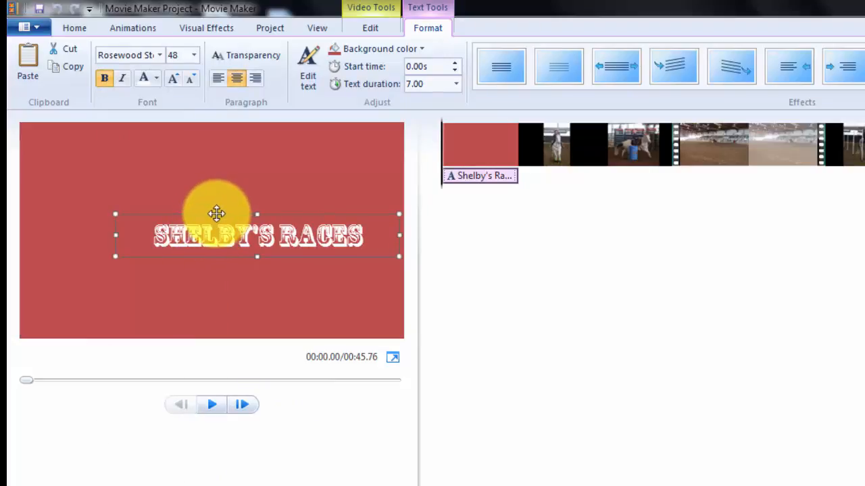
pyautogui.moveTo(216, 214); pyautogui.dragTo(171, 201)
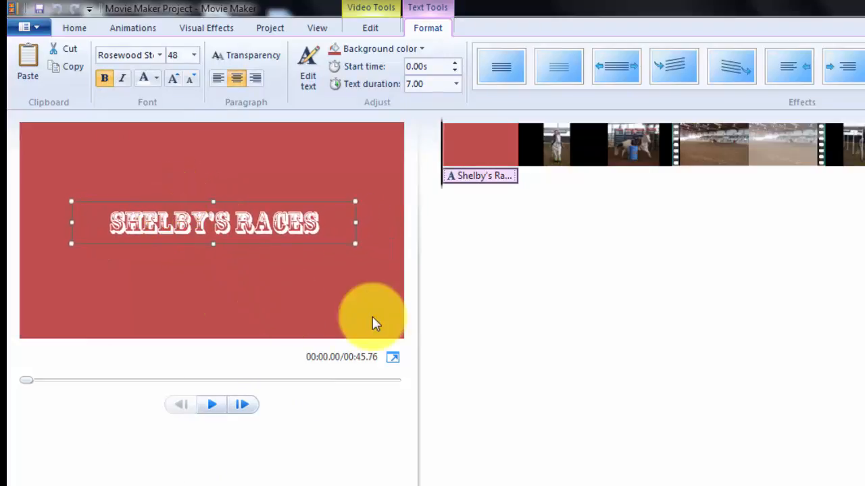
pyautogui.click(160, 59)
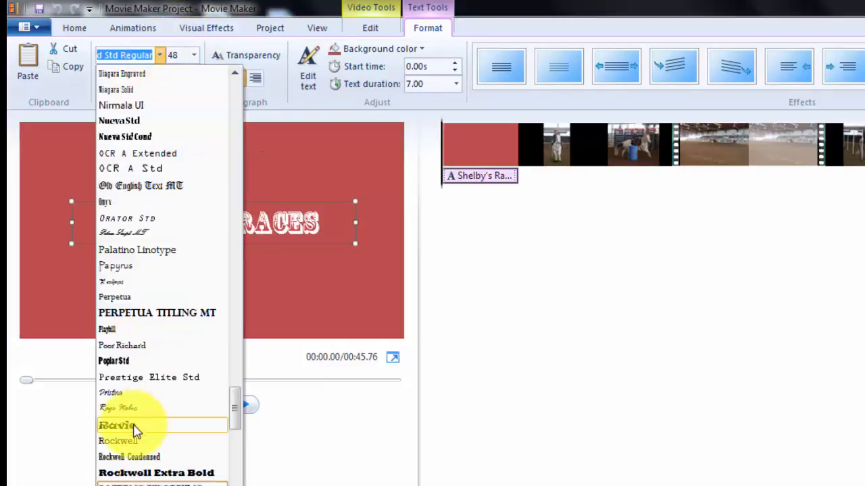
pyautogui.click(125, 444)
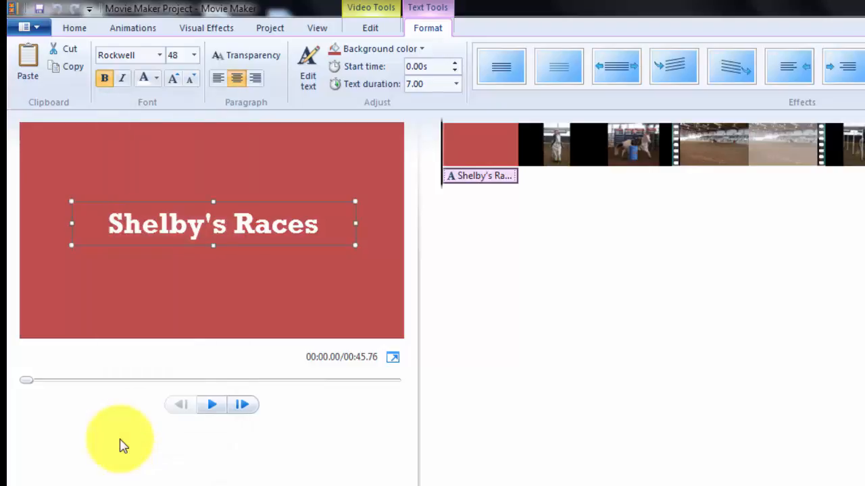
pyautogui.click(160, 78)
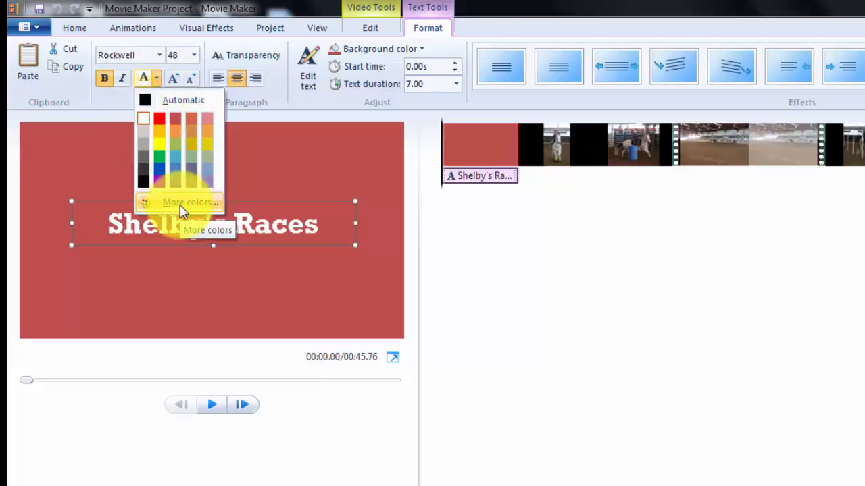
pyautogui.click(681, 383)
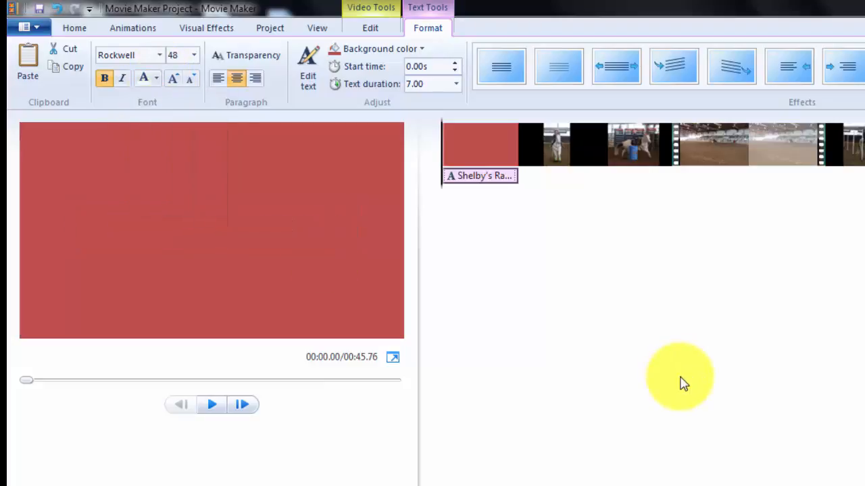
# Try larger font sizes on the title text and return it to size 48
pyautogui.click(172, 256)
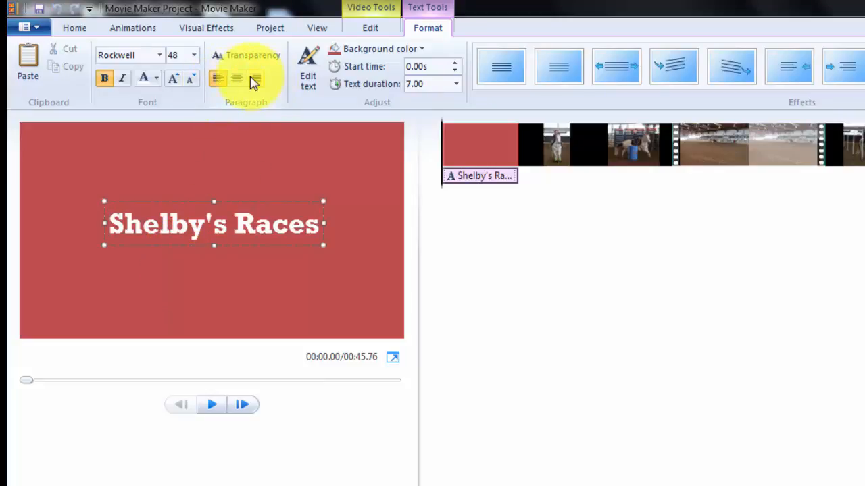
pyautogui.click(173, 81)
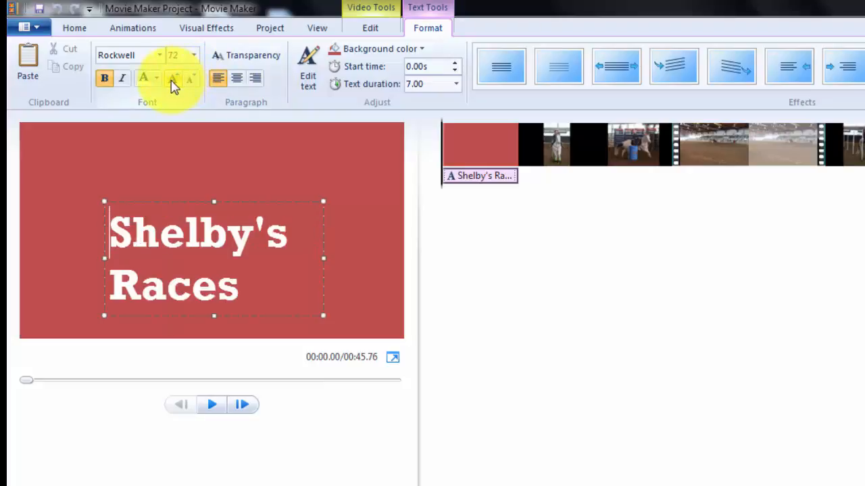
pyautogui.click(173, 81)
pyautogui.click(190, 82)
pyautogui.click(193, 83)
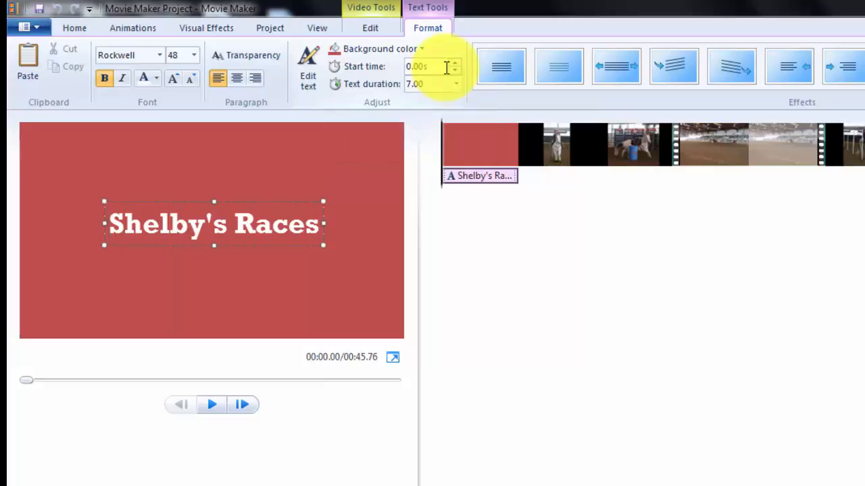
# Set the title's text duration to 4.00 seconds and apply the text effect whose arrow points right toward the lines
pyautogui.click(458, 85)
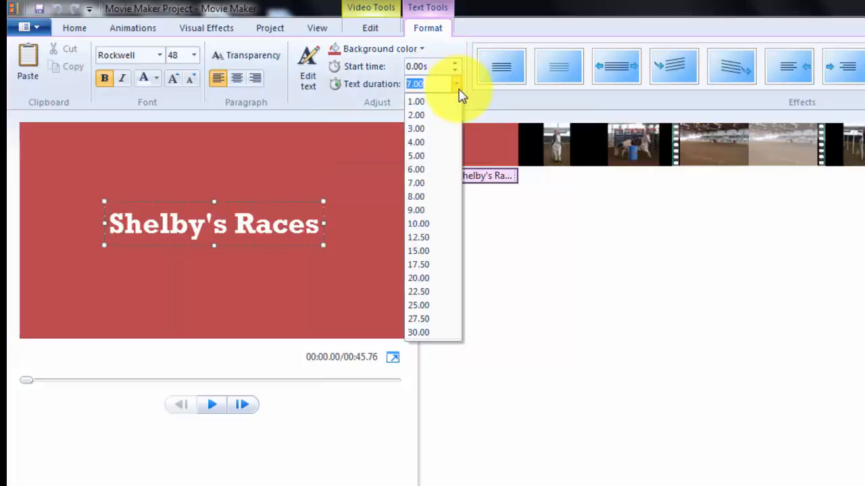
pyautogui.click(439, 142)
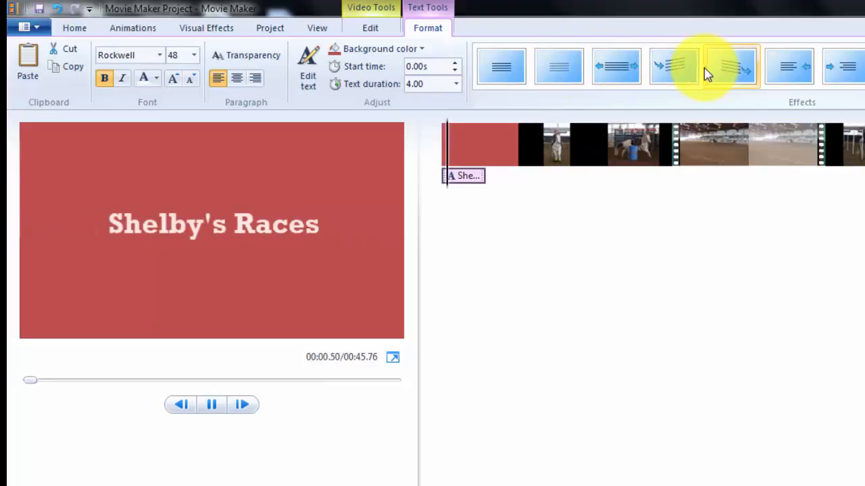
pyautogui.click(858, 73)
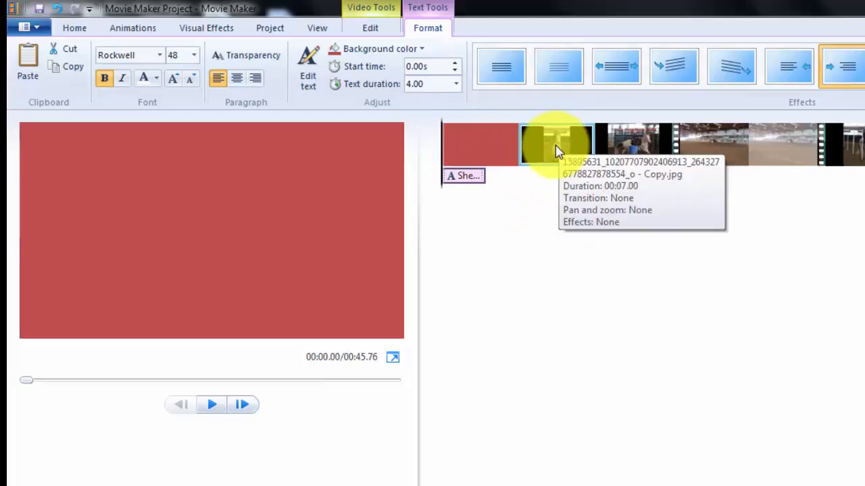
# Preview AutoMovie themes from the first photo, apply the black-and-white theme to the project, and pause playback
pyautogui.click(557, 150)
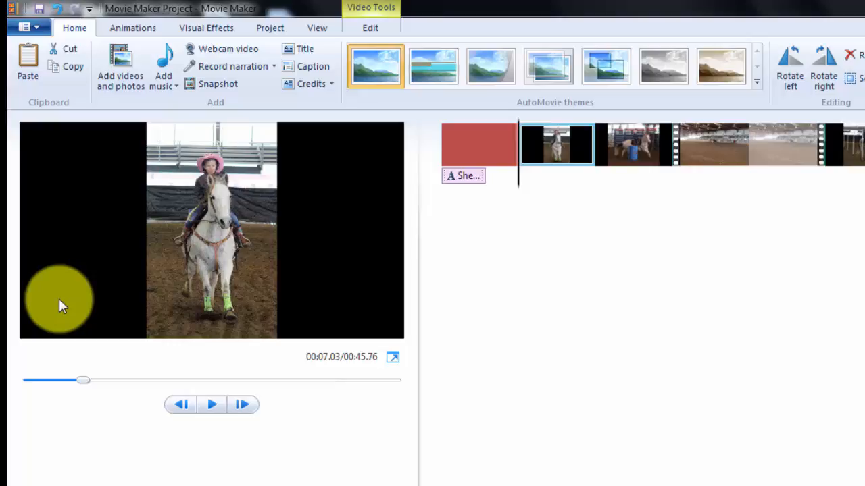
pyautogui.click(412, 63)
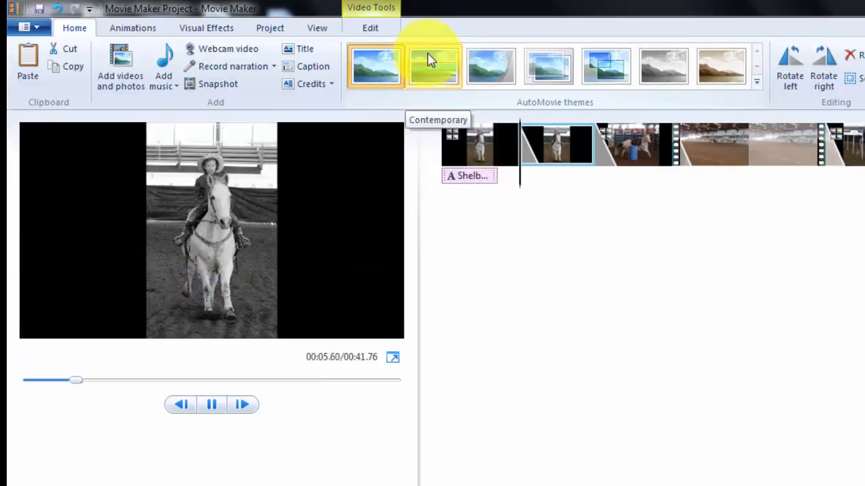
pyautogui.click(362, 68)
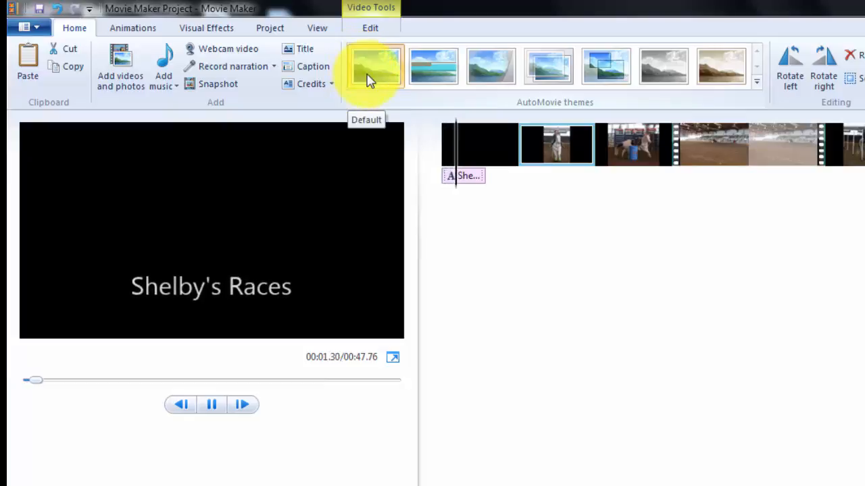
pyautogui.click(606, 66)
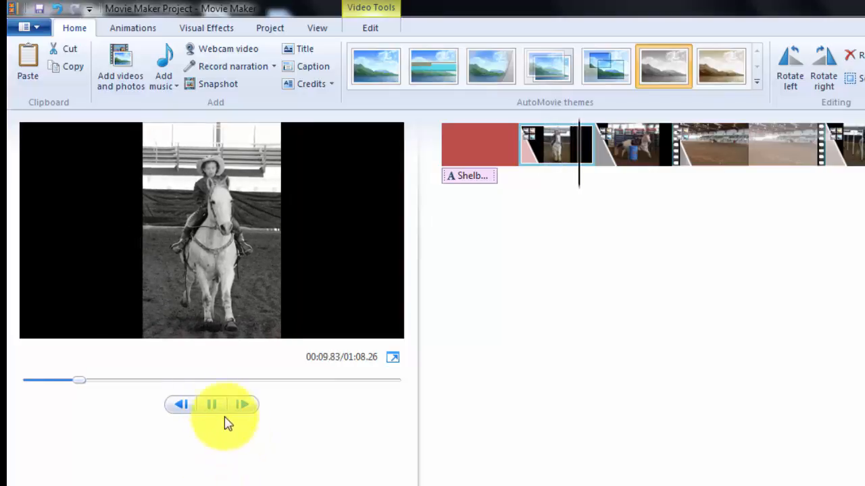
pyautogui.click(212, 406)
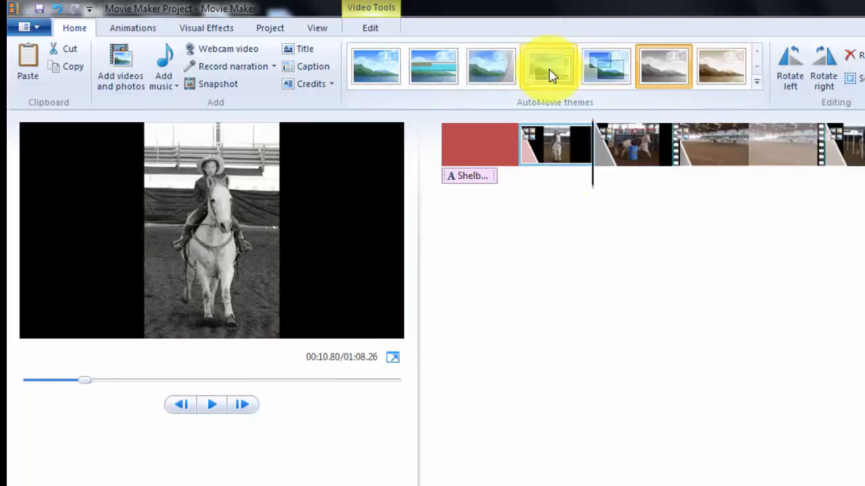
# Caption the barrel photo with the rider's name followed by "working hard to go fast." and move the caption slightly down and right
pyautogui.click(681, 85)
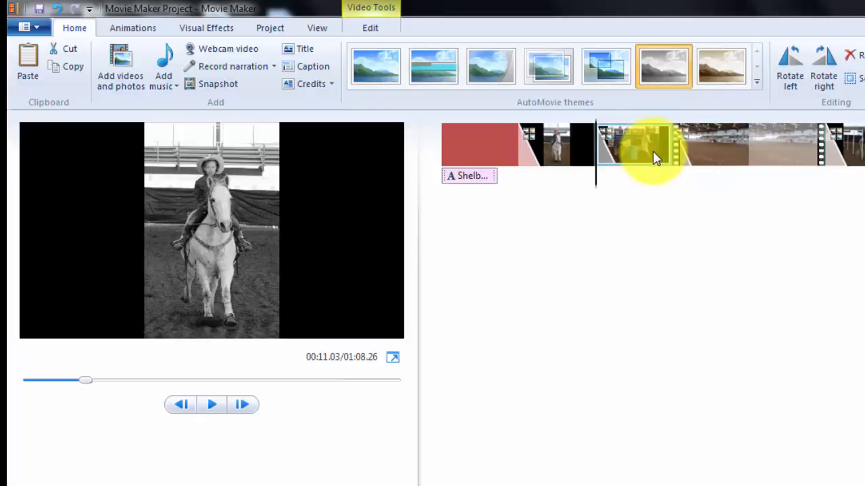
pyautogui.click(306, 68)
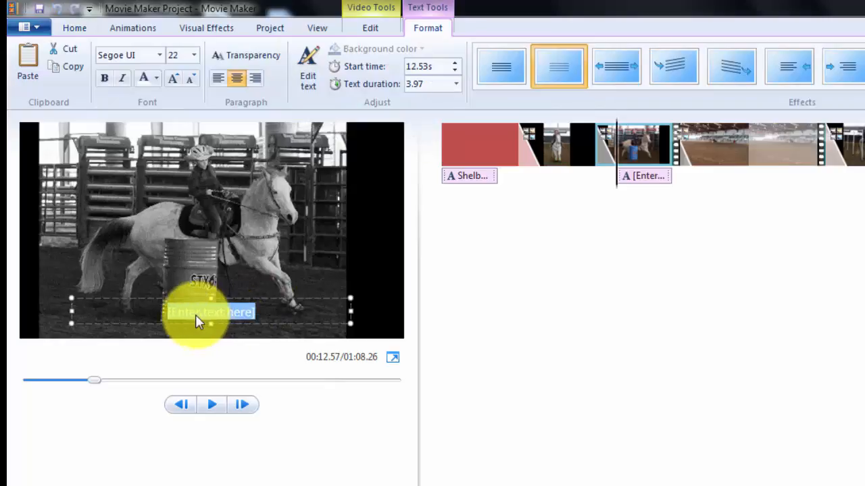
pyautogui.write('Shelby working hard to go fast.')
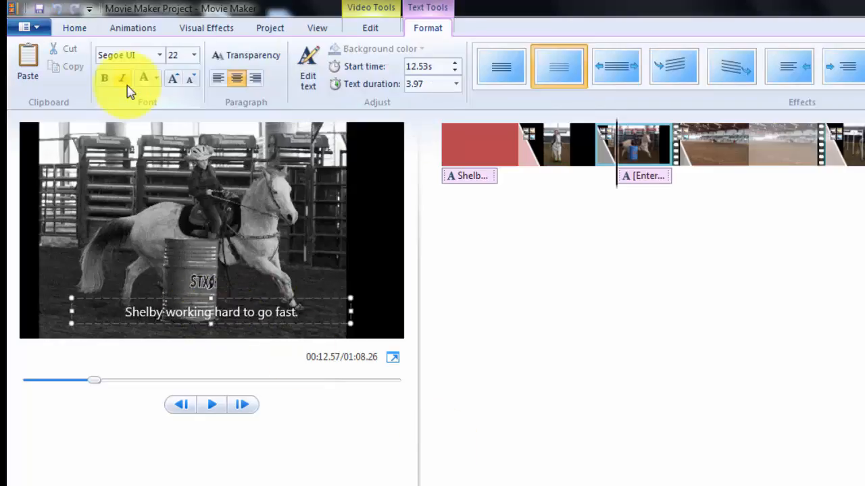
pyautogui.moveTo(264, 299); pyautogui.dragTo(300, 336)
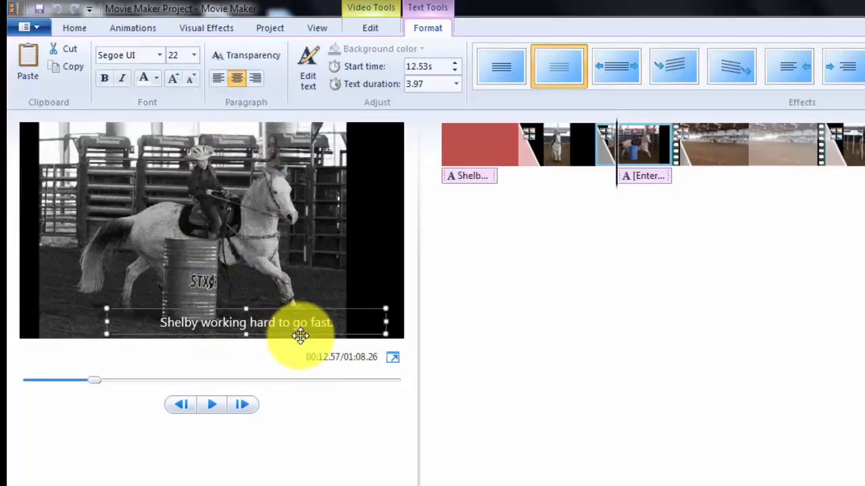
pyautogui.click(807, 471)
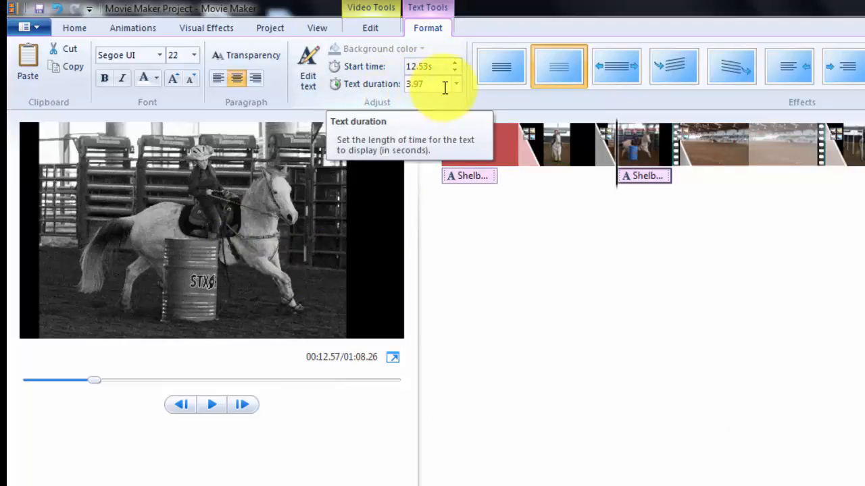
# Switch the project's AutoMovie theme back to Default
pyautogui.click(786, 153)
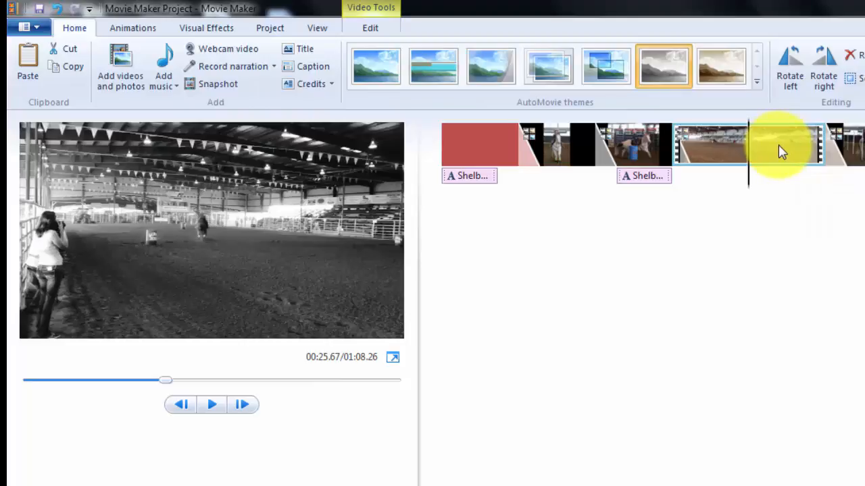
pyautogui.click(732, 161)
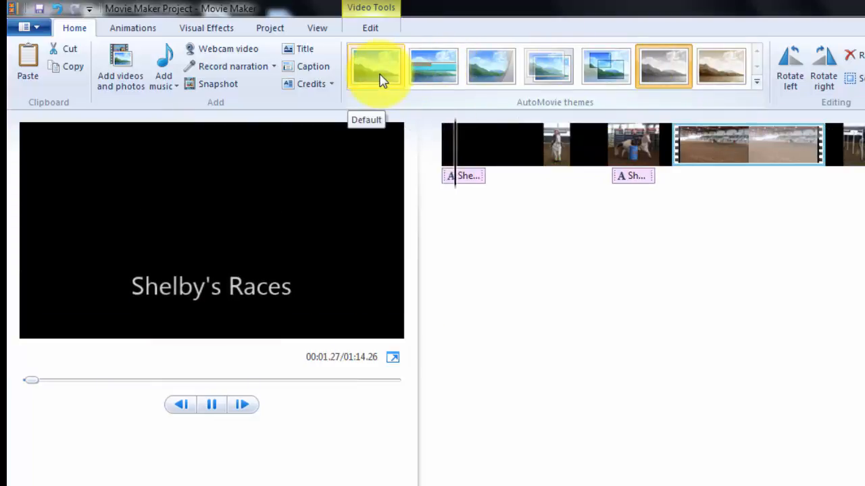
pyautogui.click(380, 79)
# Play the arena video clip from its start, pause at about 00:25.23, and split the clip there
pyautogui.click(733, 155)
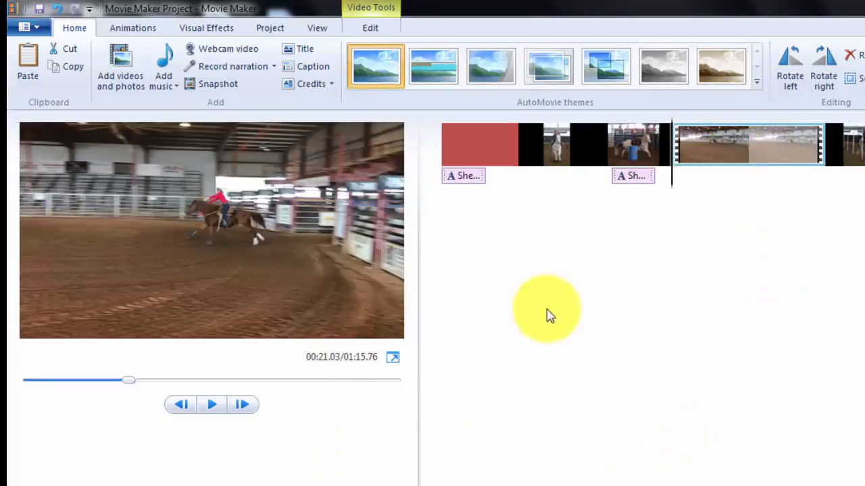
pyautogui.click(221, 412)
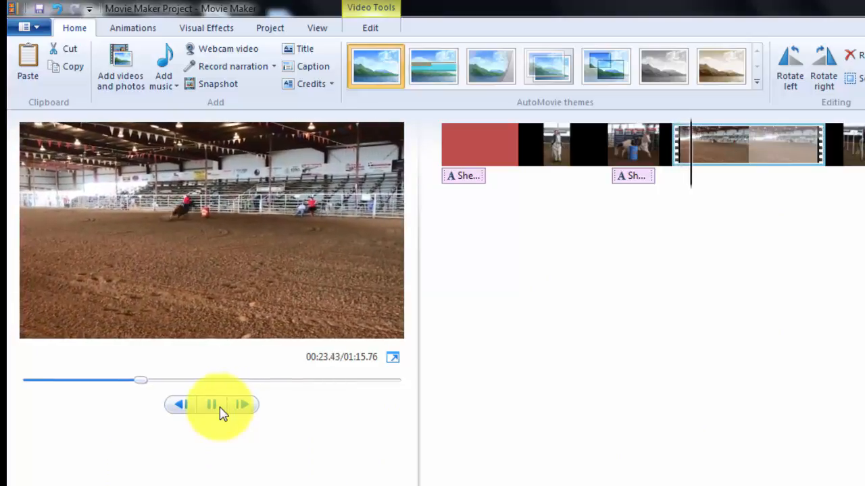
pyautogui.click(224, 410)
pyautogui.click(224, 409)
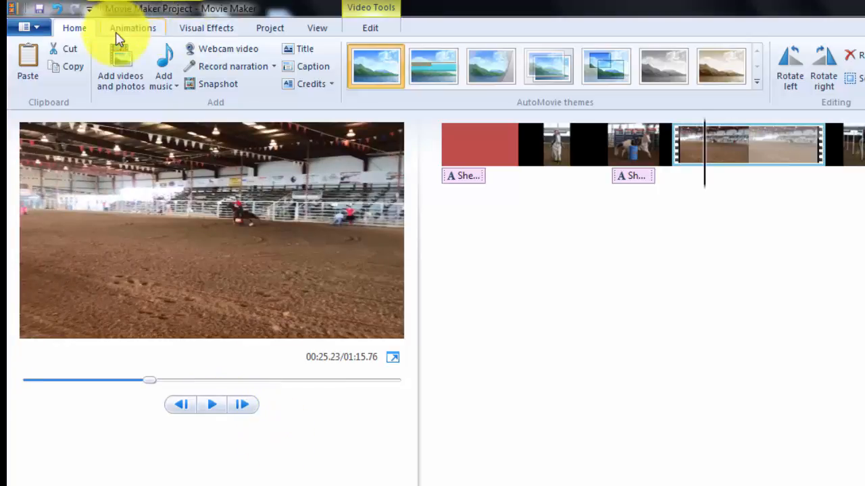
pyautogui.click(133, 29)
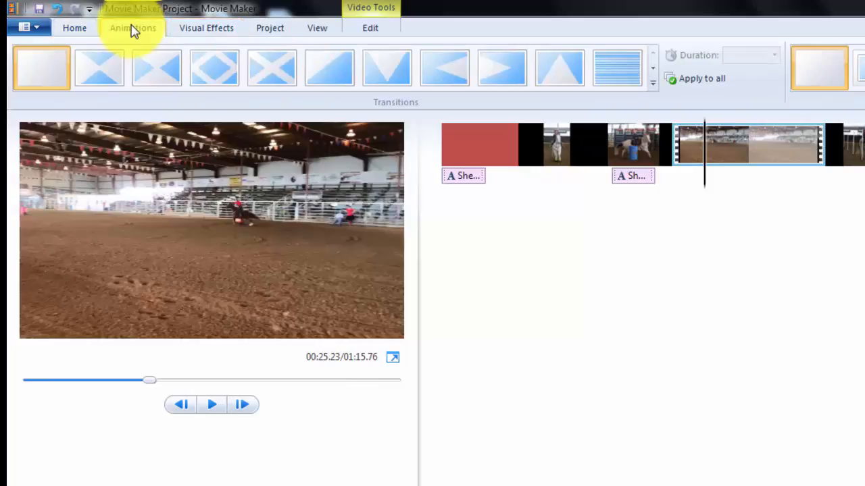
pyautogui.click(75, 30)
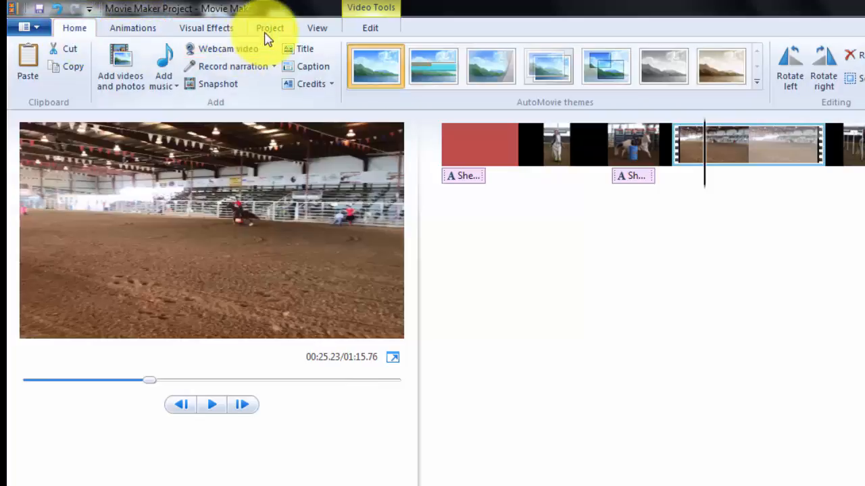
pyautogui.click(315, 30)
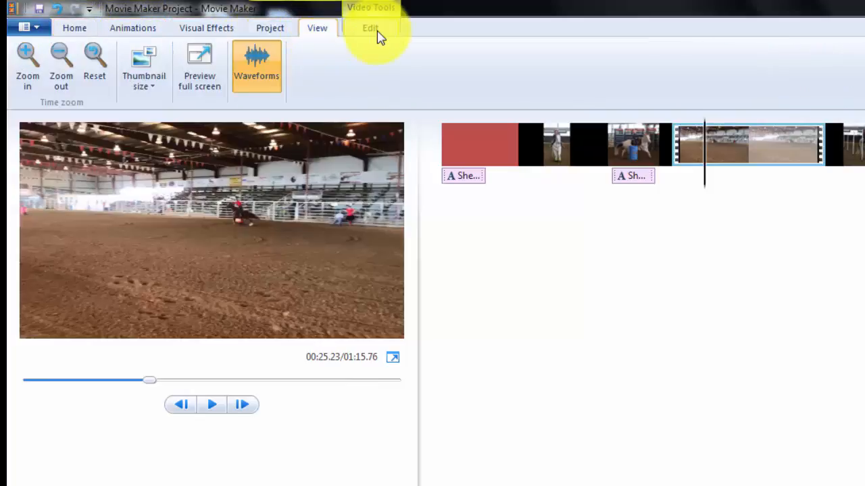
pyautogui.click(70, 28)
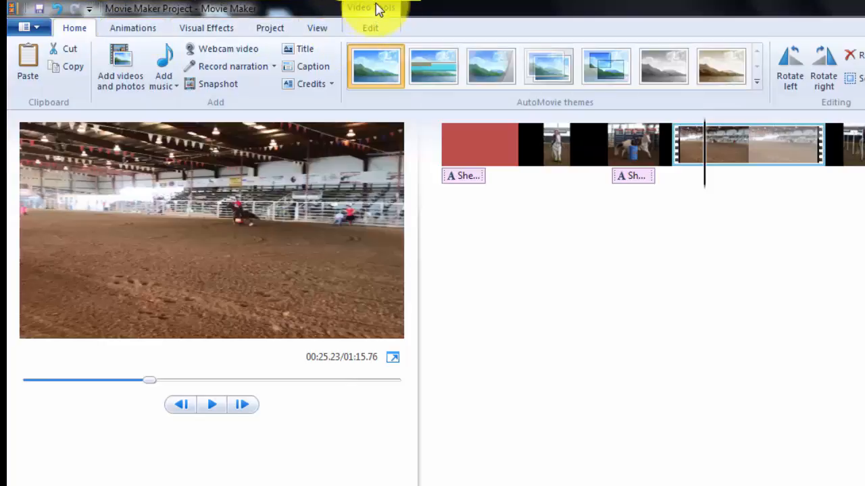
pyautogui.click(378, 20)
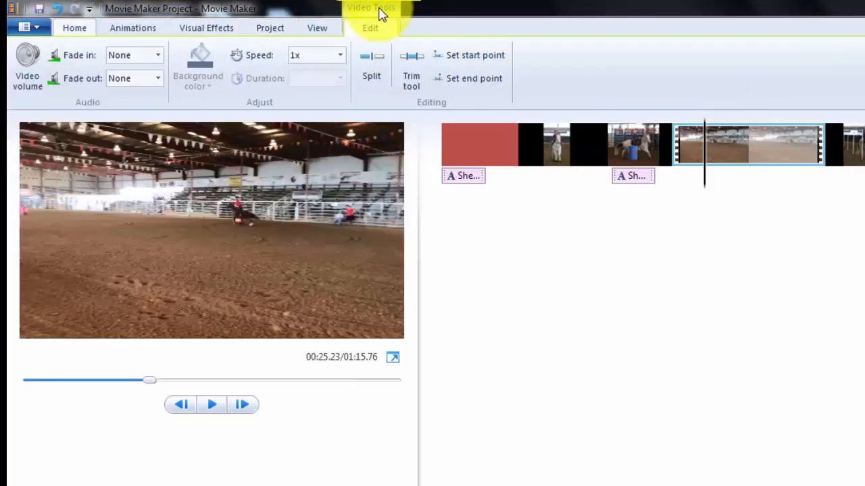
pyautogui.click(380, 67)
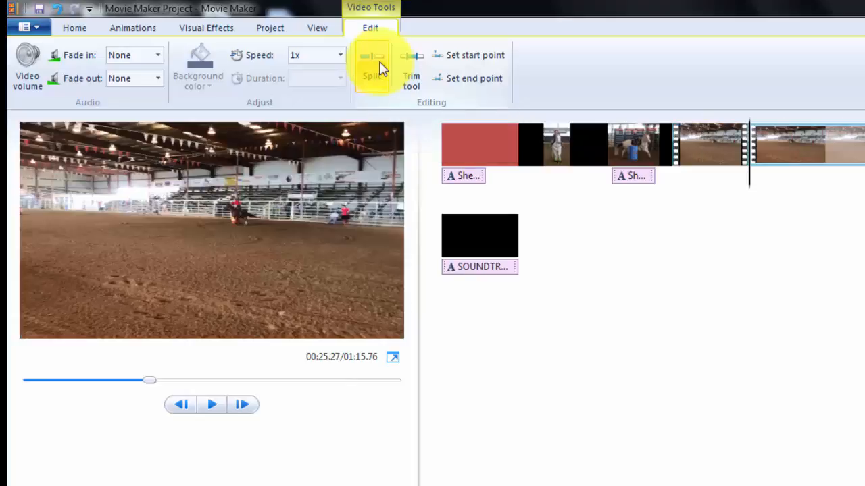
# Insert a title card between the two halves of the split clip with the text "Wow! Did you see that???"
pyautogui.click(723, 157)
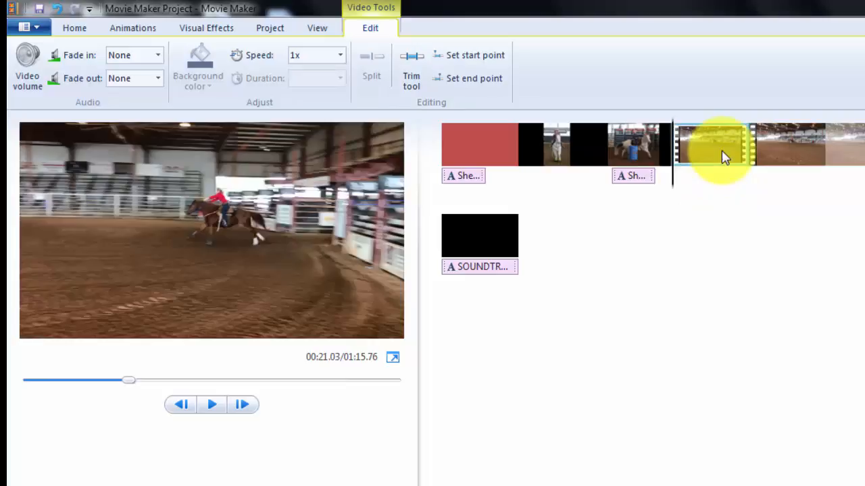
pyautogui.click(794, 152)
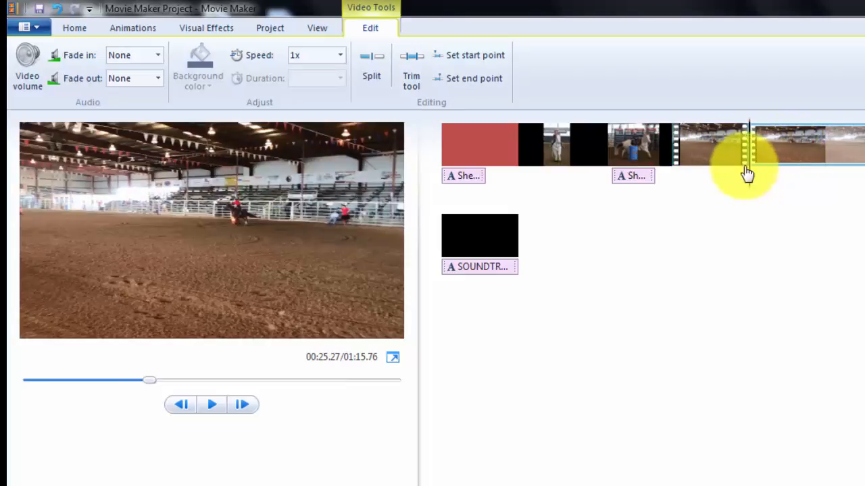
pyautogui.click(85, 34)
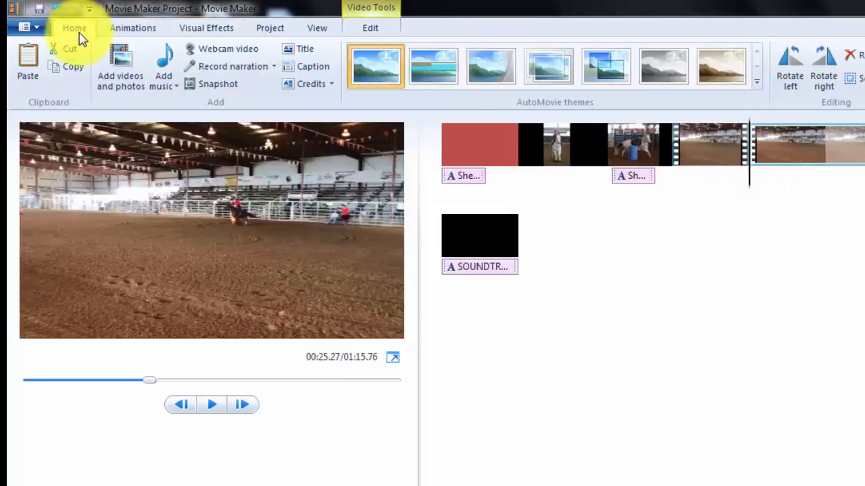
pyautogui.click(285, 51)
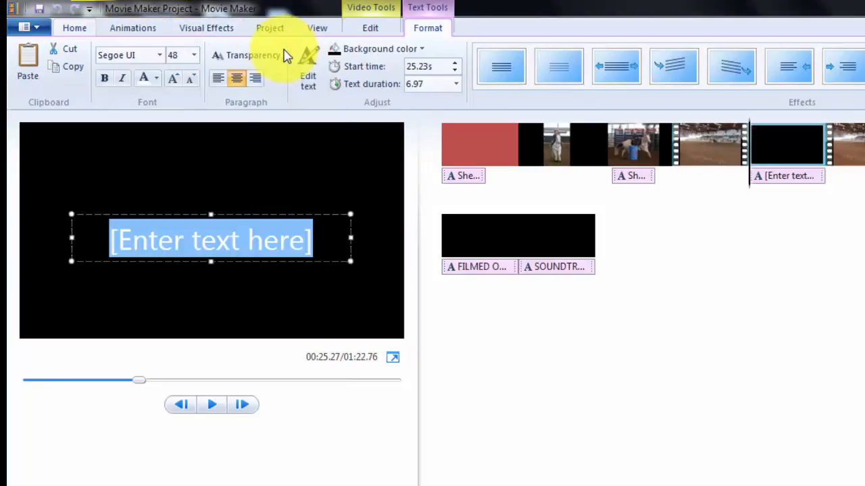
pyautogui.write('Wow! Did you see that???')
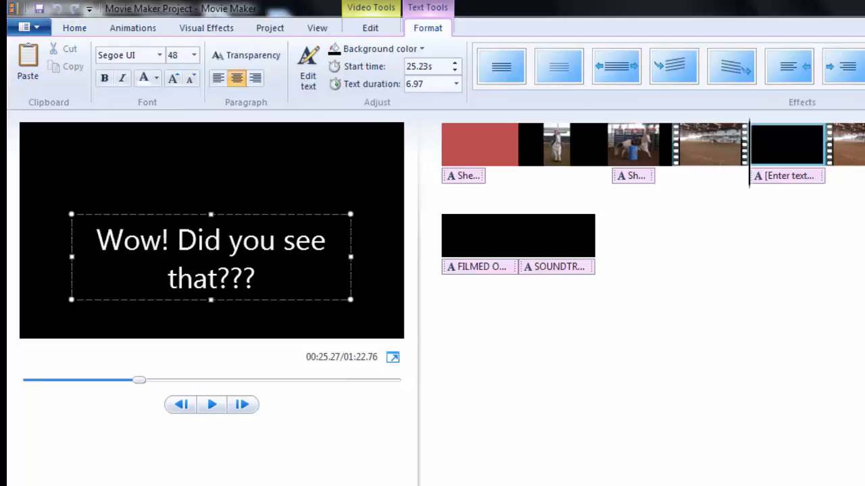
pyautogui.click(162, 59)
pyautogui.click(161, 57)
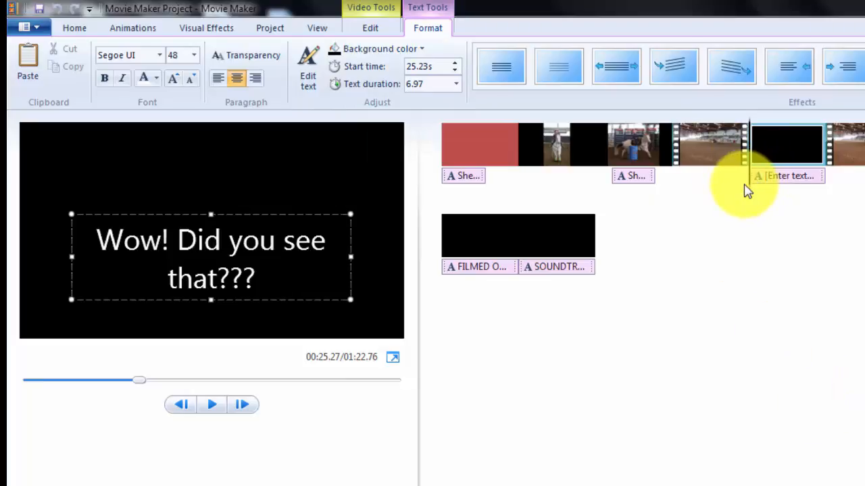
# Play from early in the first half of the split clip into the new title card, then pause
pyautogui.moveTo(750, 193); pyautogui.dragTo(685, 207)
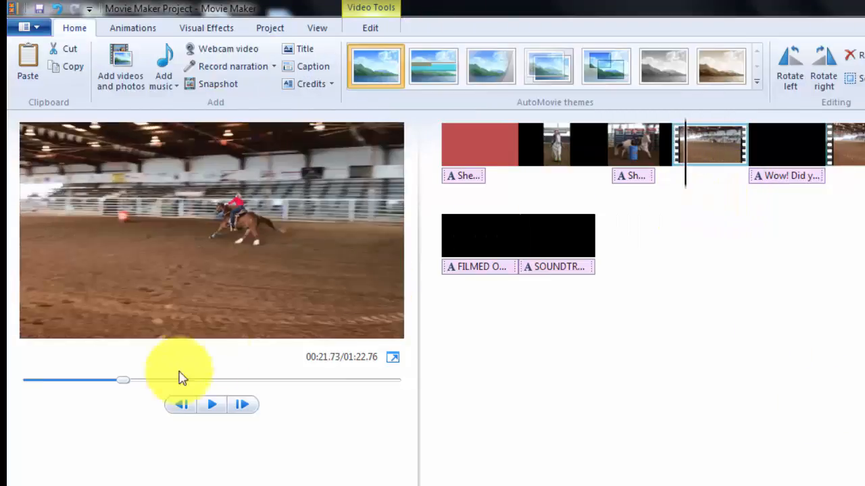
pyautogui.click(214, 407)
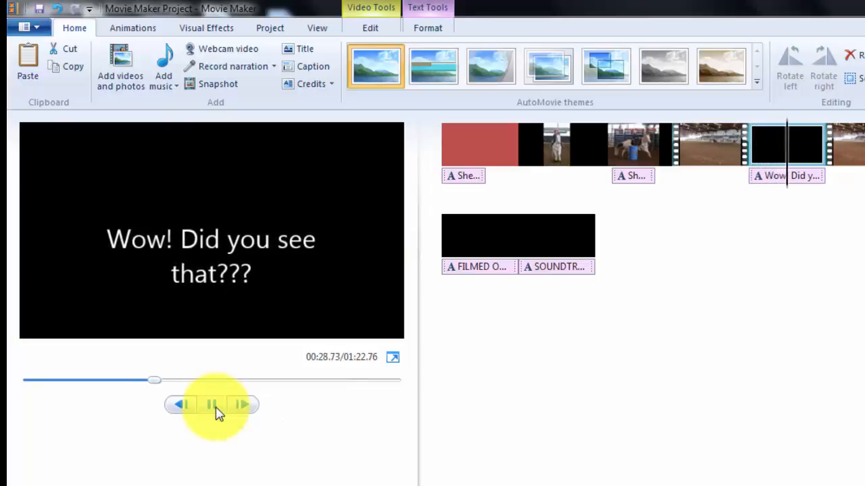
pyautogui.click(212, 406)
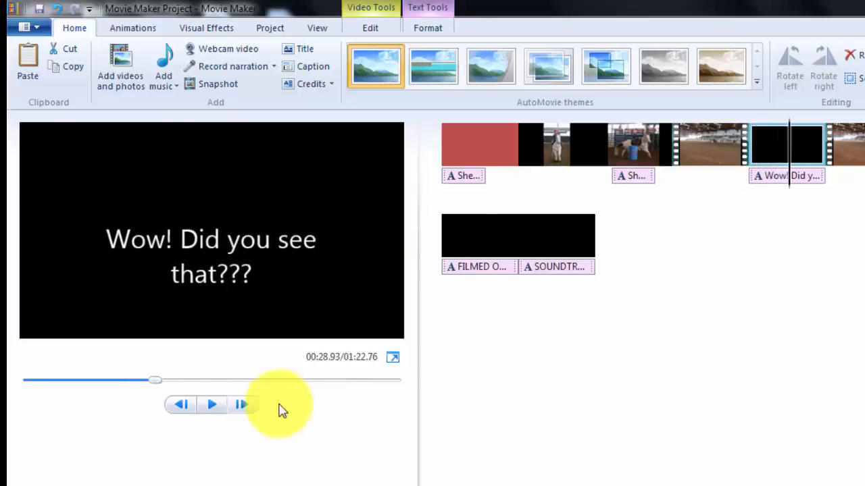
# Set the duration of the "Wow! Did you see that???" title card to 2.00 seconds
pyautogui.click(780, 144)
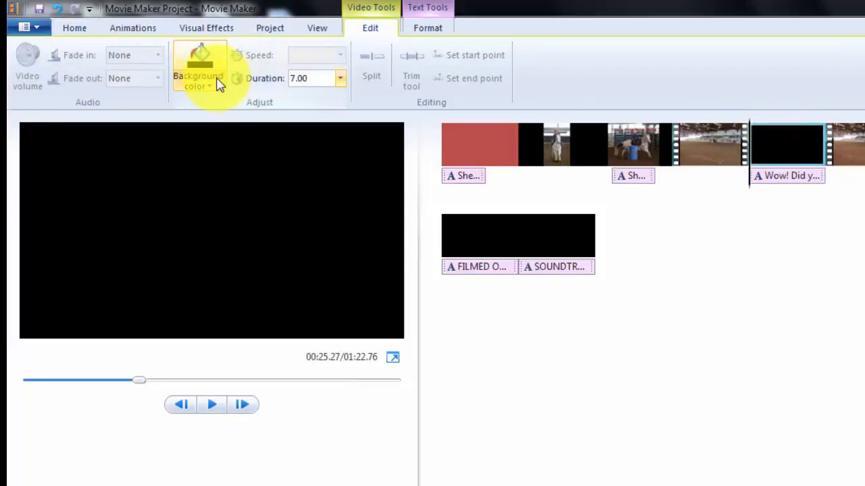
pyautogui.press('Right')
pyautogui.press('Return')
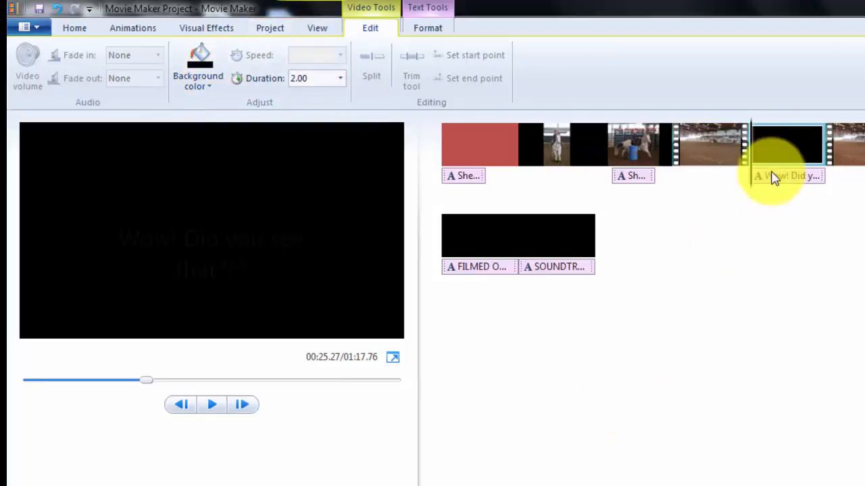
# Play from near the end of the clip's first half through the shortened title card into the second half, then pause
pyautogui.click(738, 181)
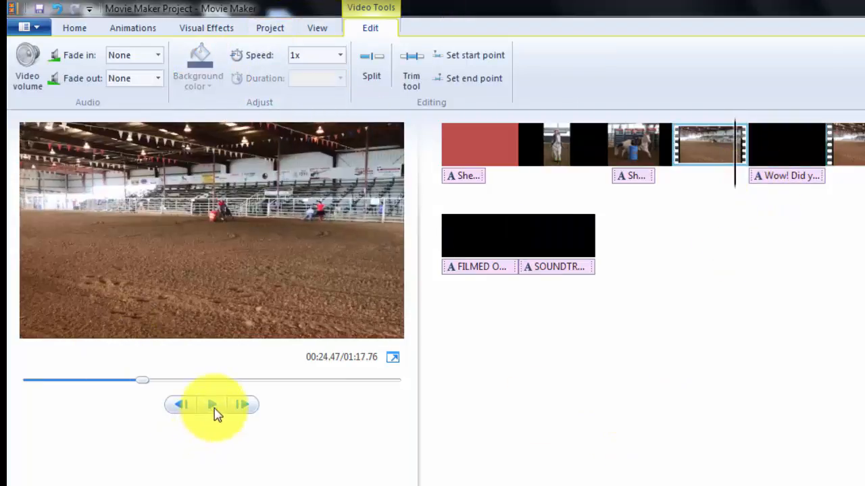
pyautogui.click(213, 409)
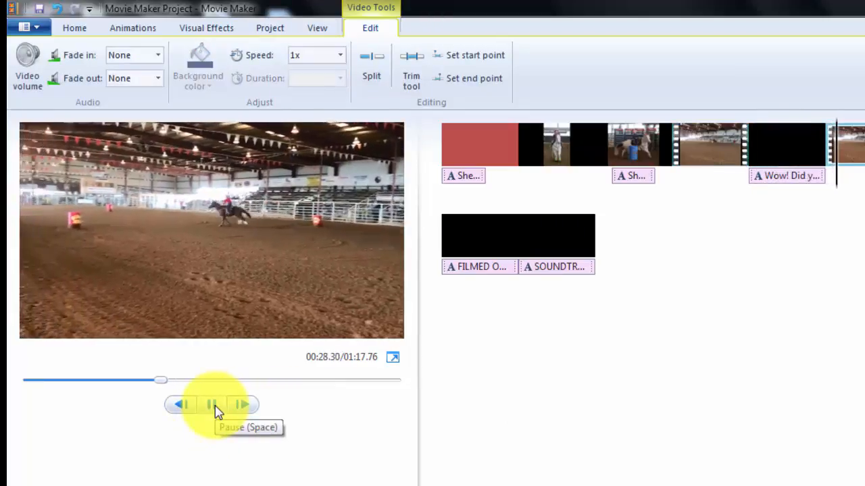
pyautogui.click(215, 410)
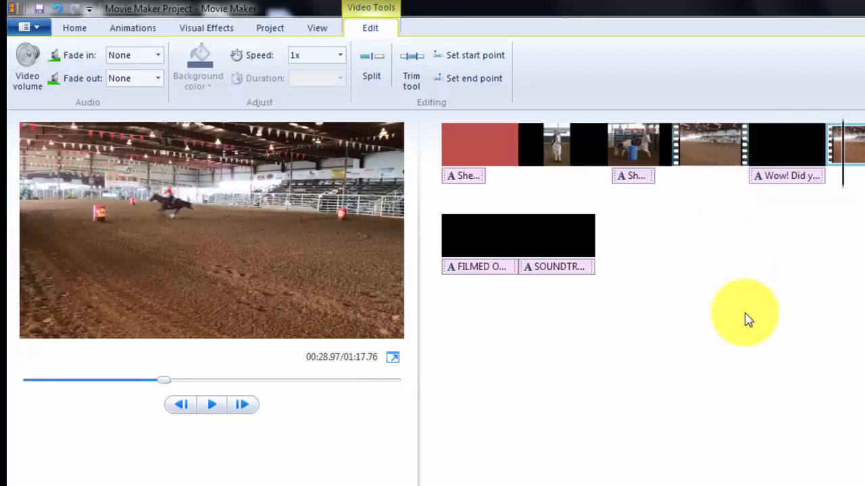
# Set the audio fade out of the clip before the "Wow! Did you see that???" card to Medium
pyautogui.click(721, 165)
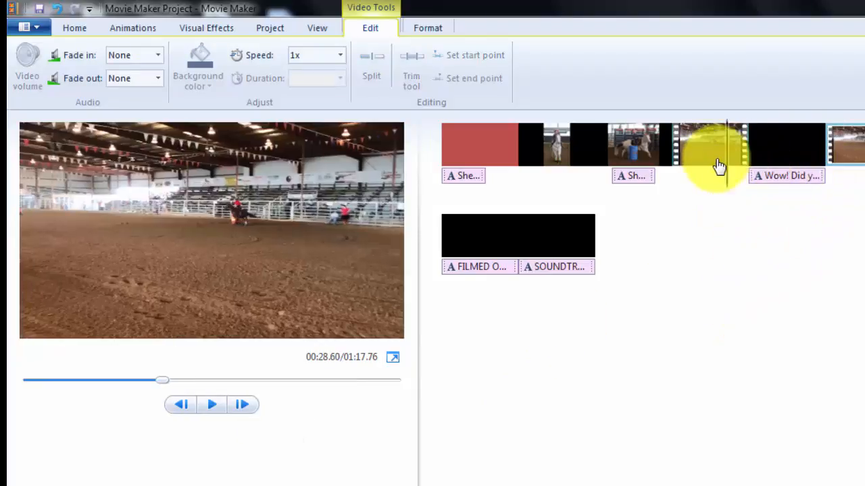
pyautogui.click(721, 163)
pyautogui.click(723, 161)
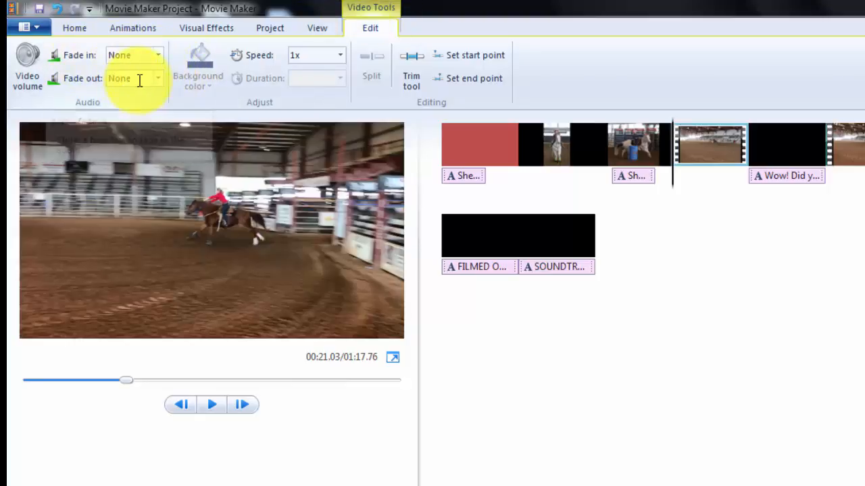
pyautogui.click(164, 81)
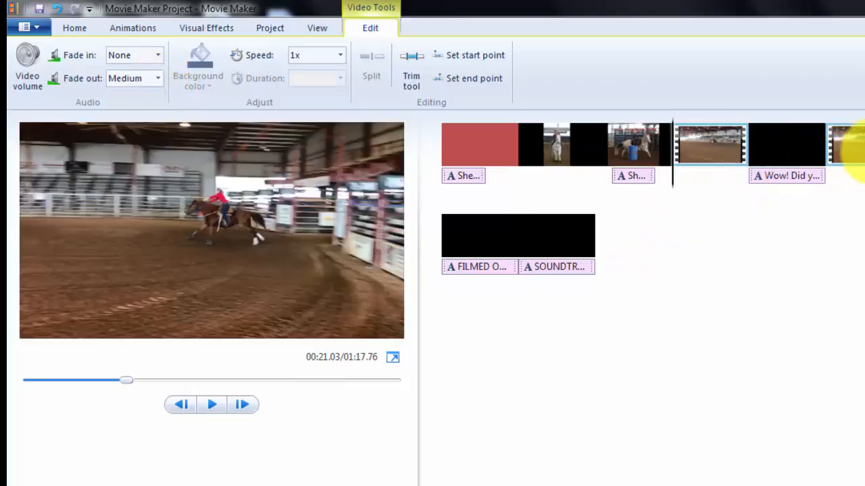
# Set the audio fade in of the clip after the "Wow! Did you see that???" card to Medium
pyautogui.click(853, 150)
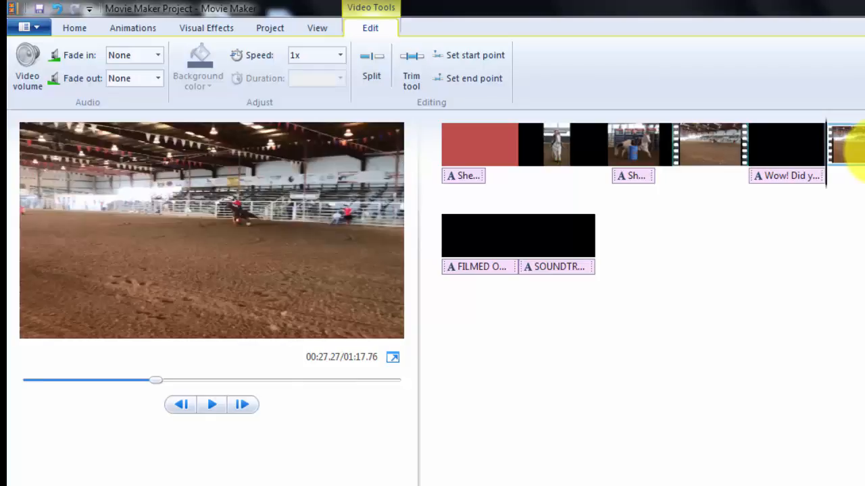
pyautogui.click(158, 55)
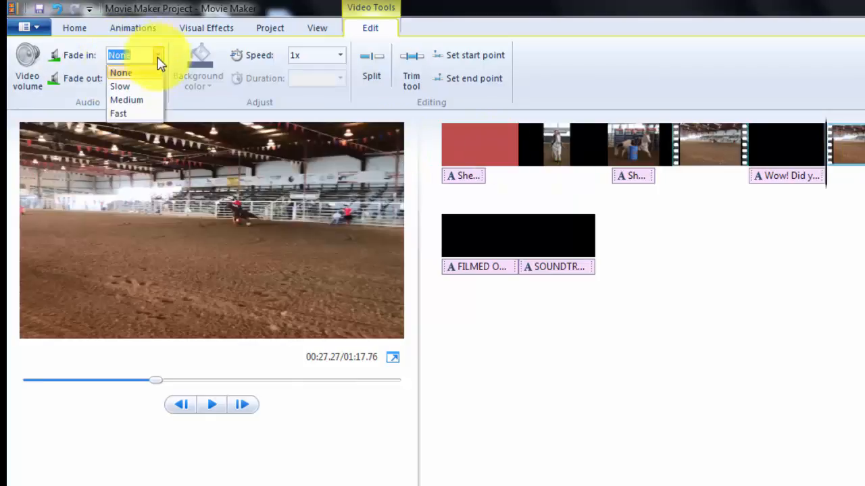
pyautogui.click(135, 101)
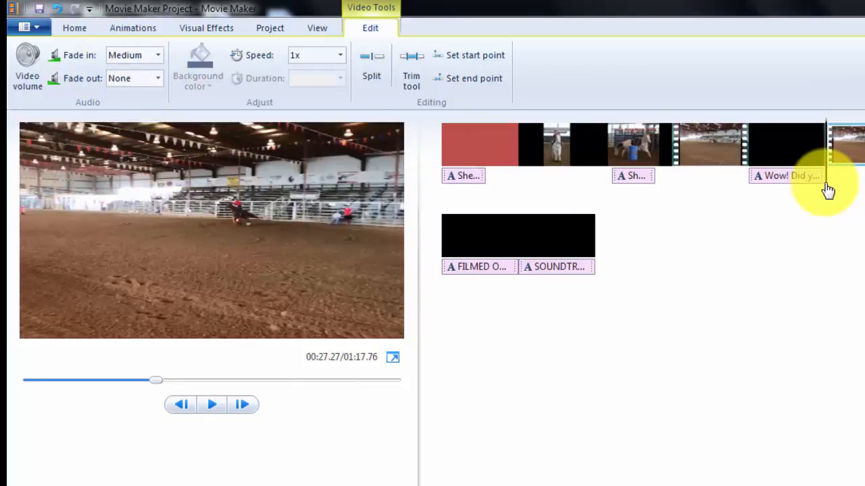
# Preview the audio fades by playing from the first clip half through the title card into the second half, then pause
pyautogui.click(753, 181)
pyautogui.click(725, 183)
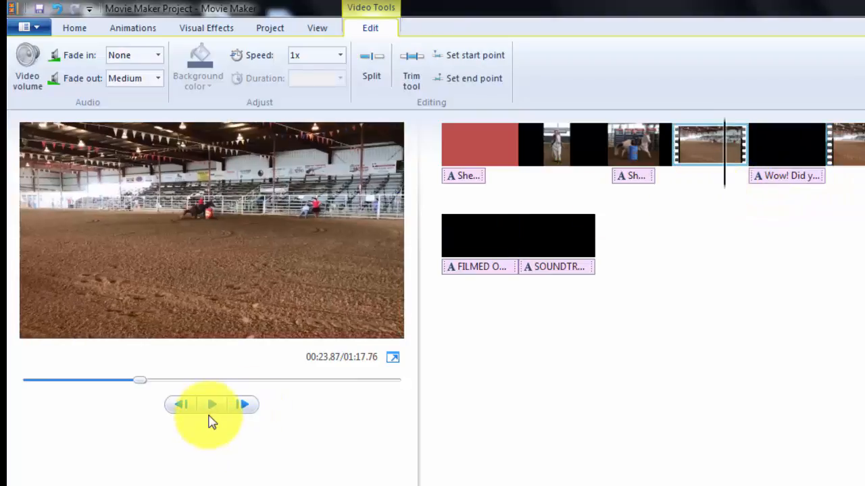
pyautogui.click(211, 407)
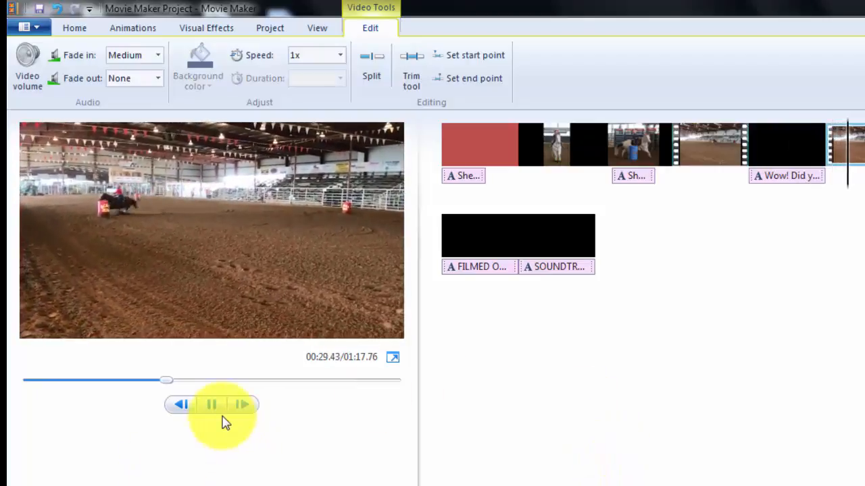
pyautogui.click(212, 407)
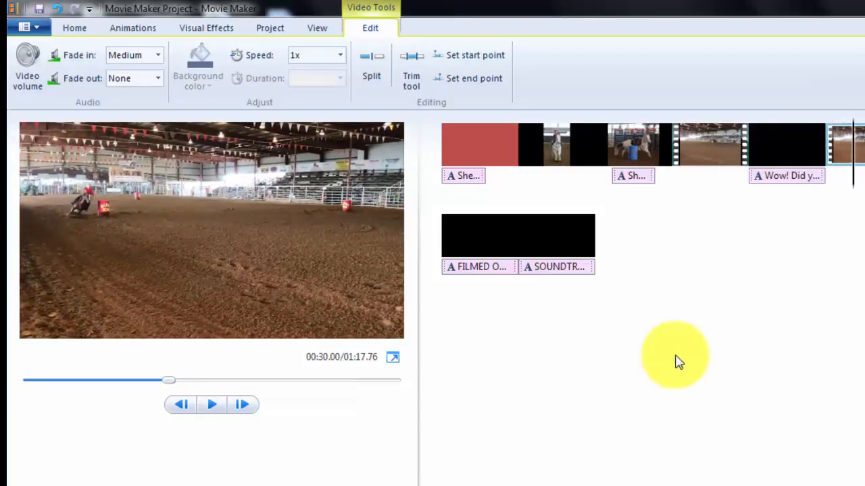